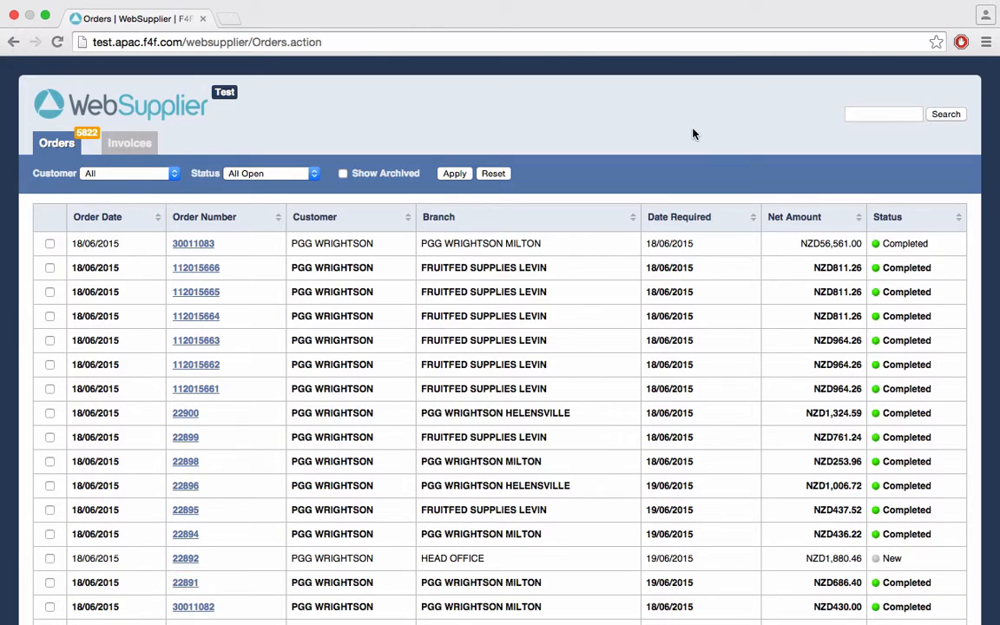
Go to the settings area and open the User Details & Preferences page listing the users
scroll(693, 133, down, 5)
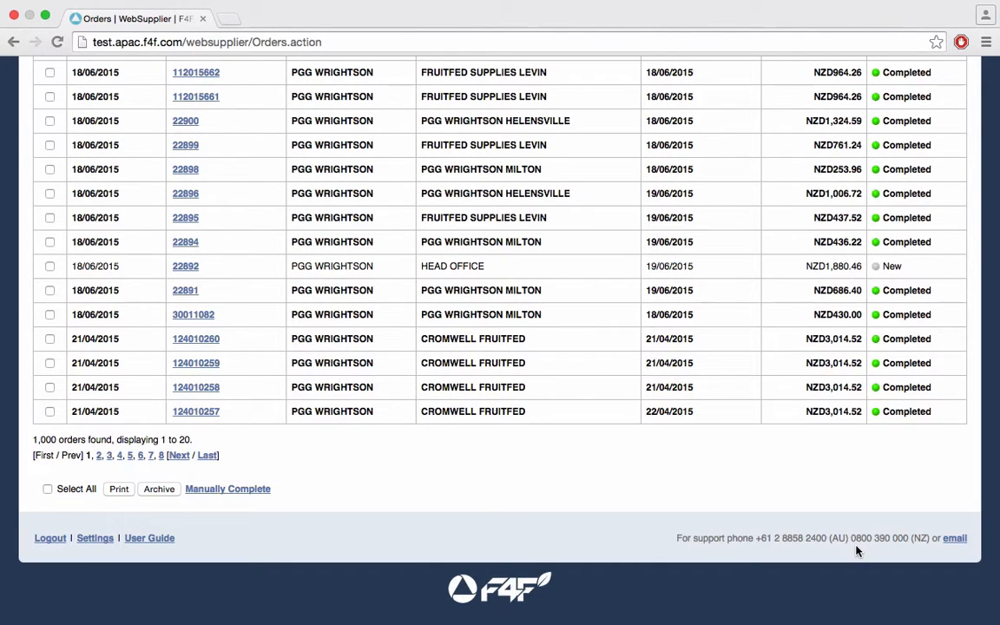
click(94, 538)
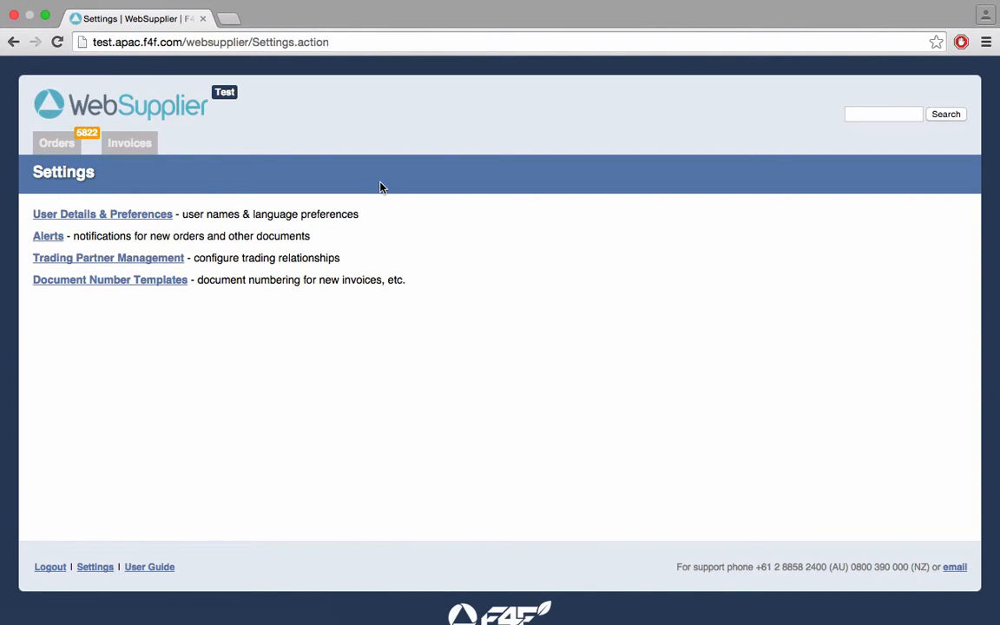
click(103, 217)
click(113, 217)
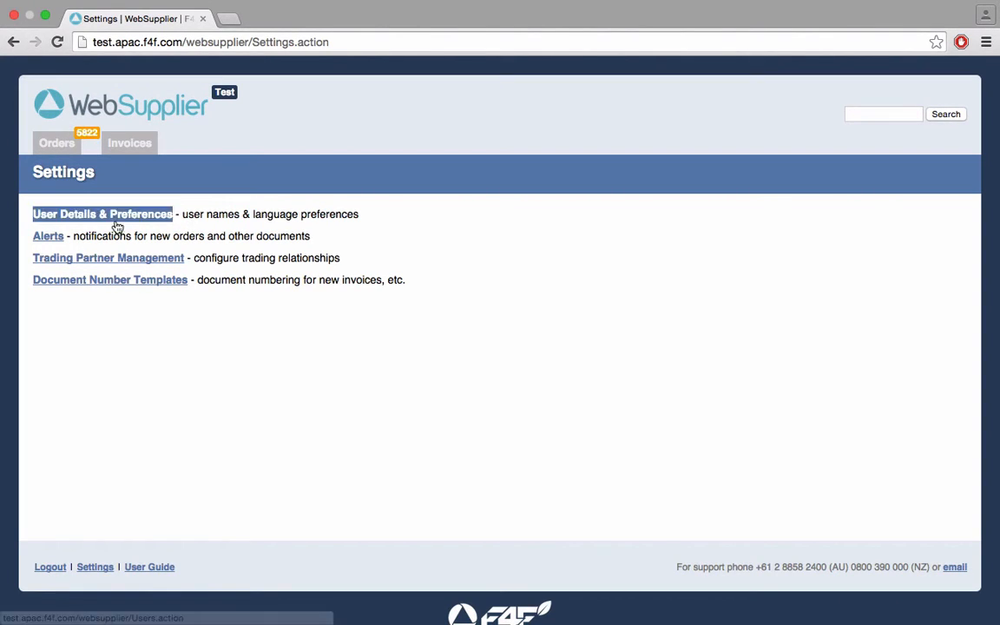
click(48, 236)
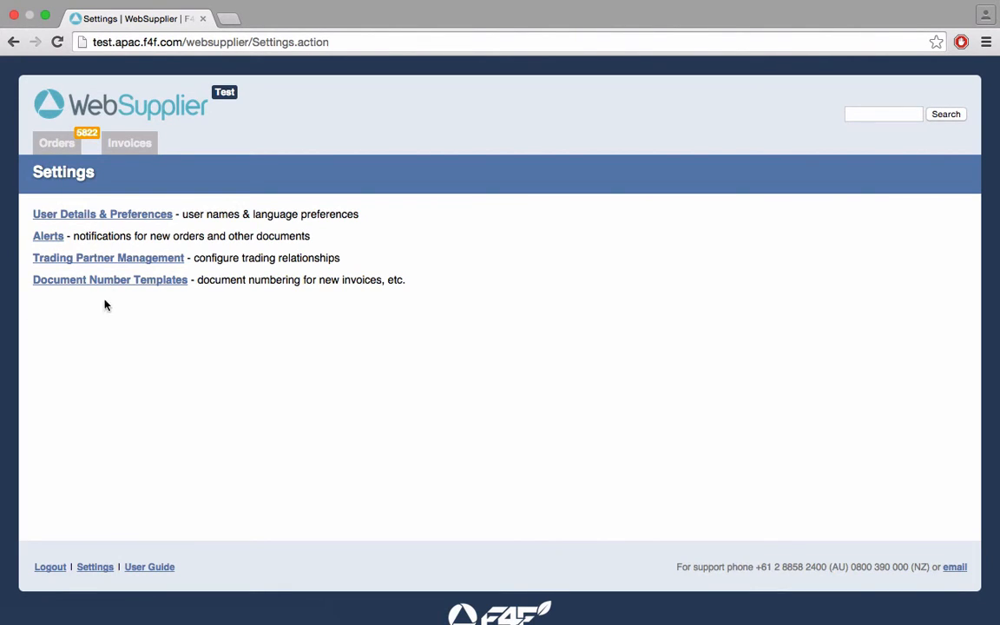
click(162, 281)
click(130, 215)
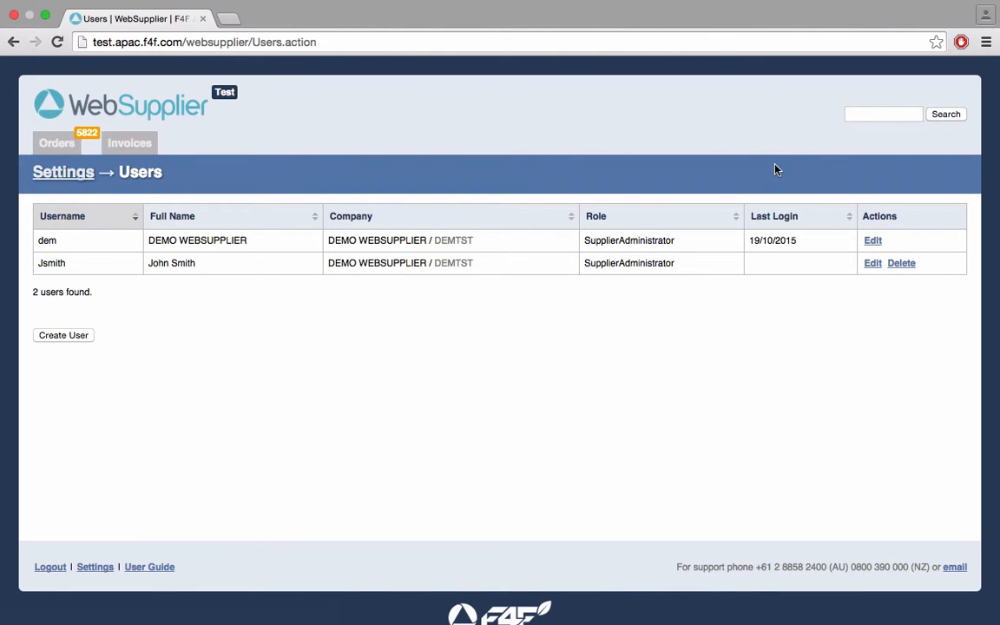
Review the editable details of the DEMO WEBSUPPLIER user and return to the user list without saving
click(875, 243)
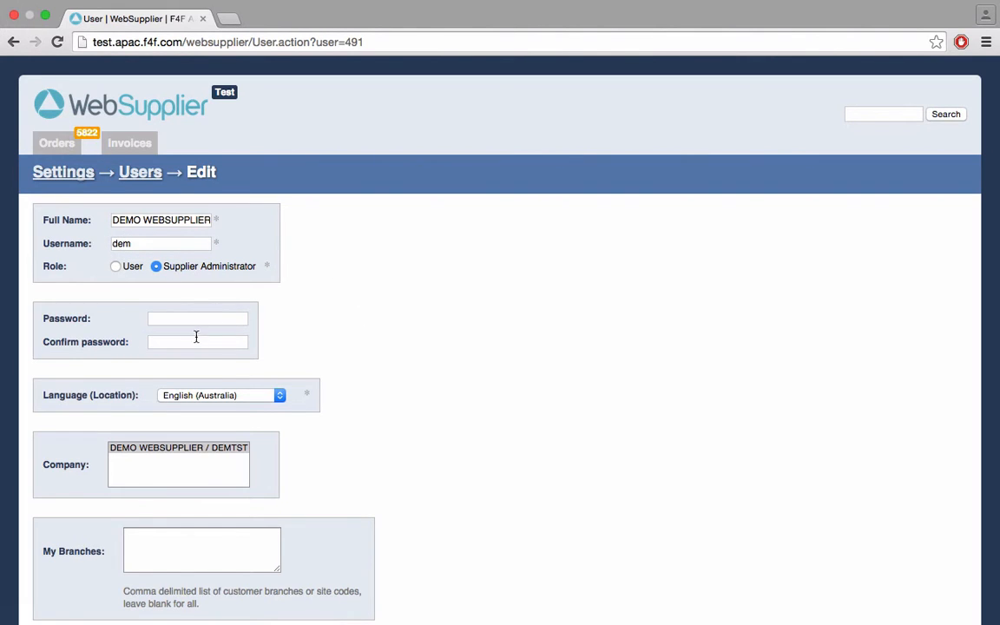
scroll(476, 259, down, 2)
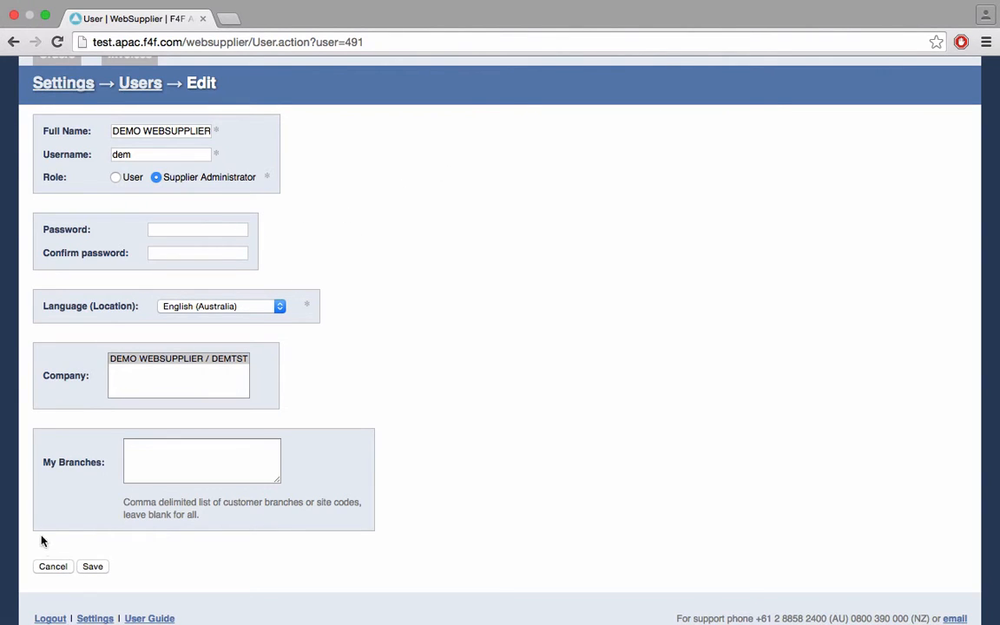
click(57, 566)
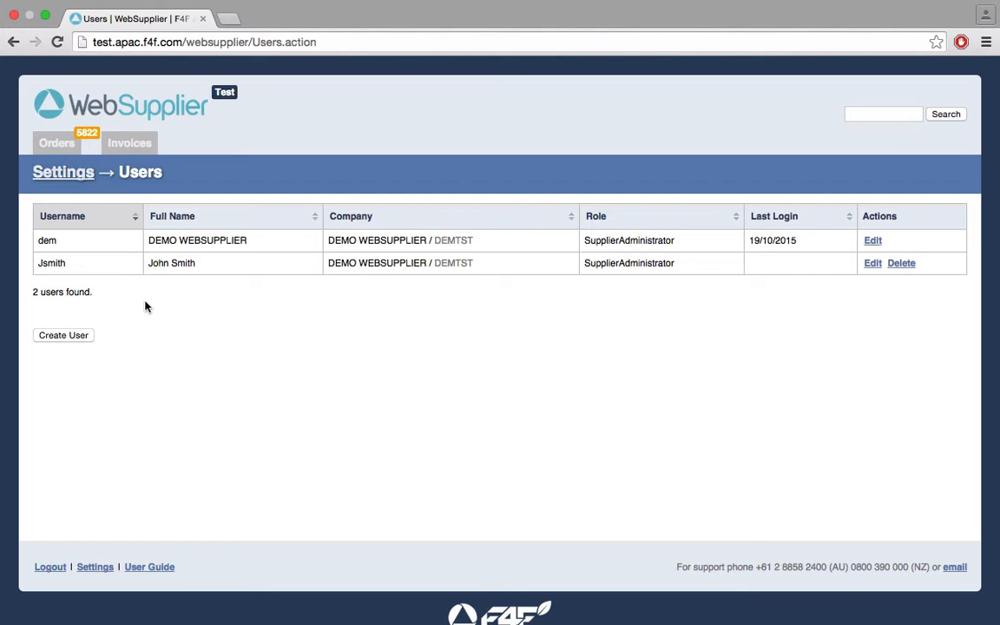
Start creating a new user and enter the person's full name and username
click(65, 337)
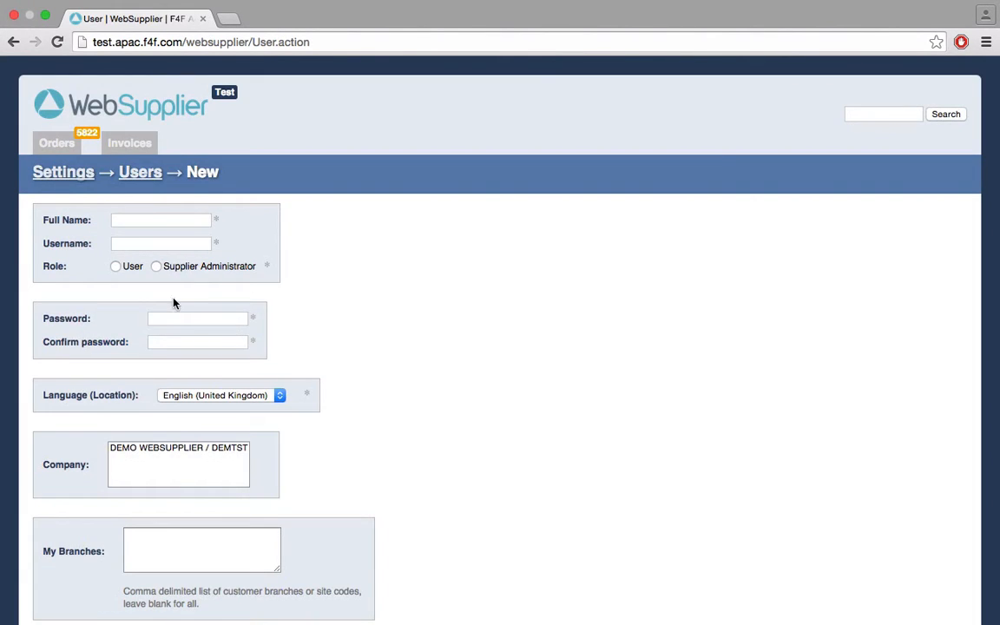
scroll(433, 288, down, 3)
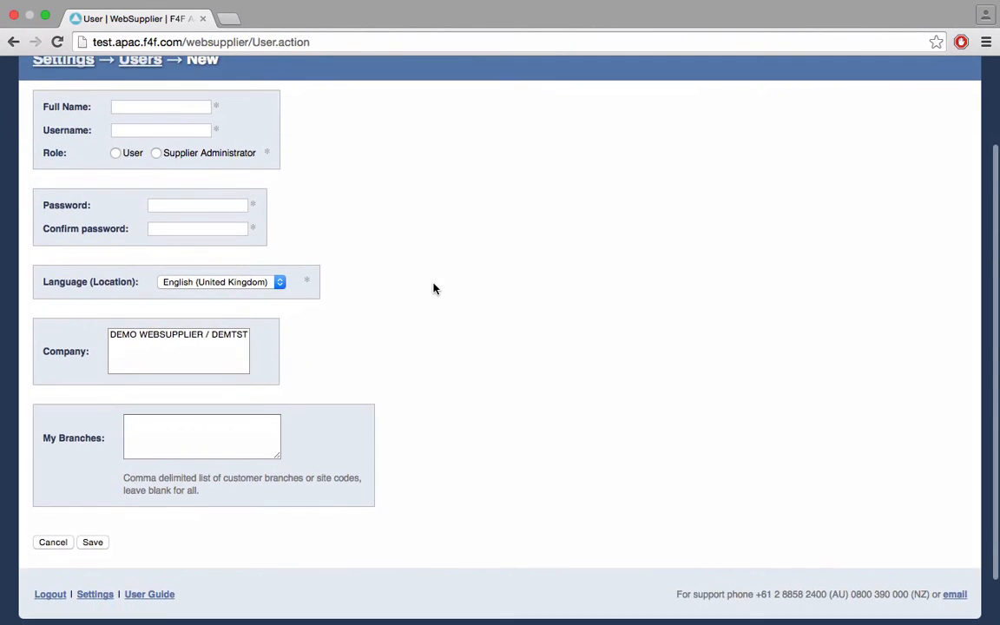
scroll(433, 288, up, 3)
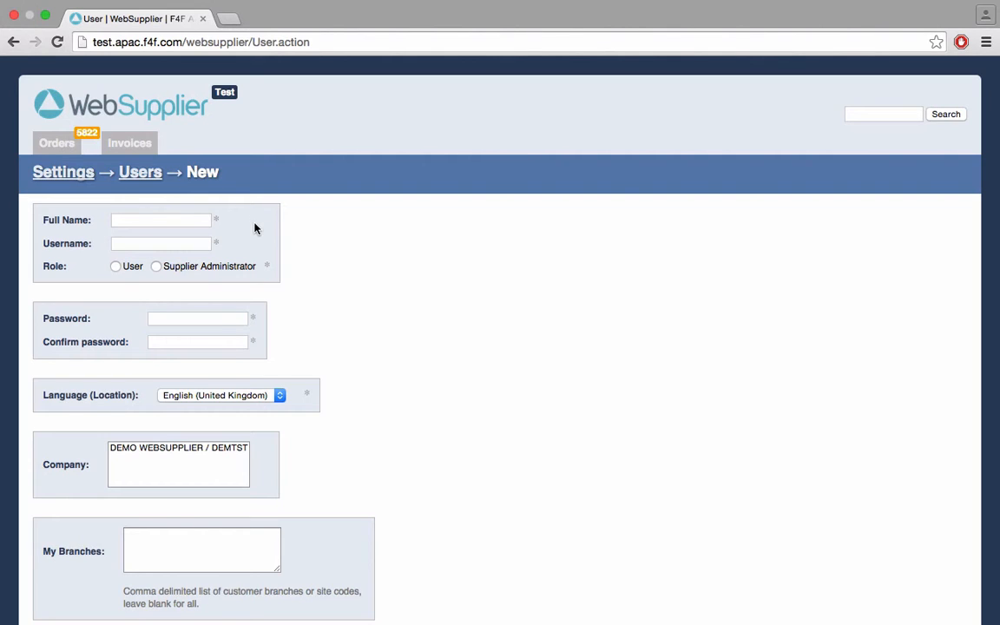
click(164, 219)
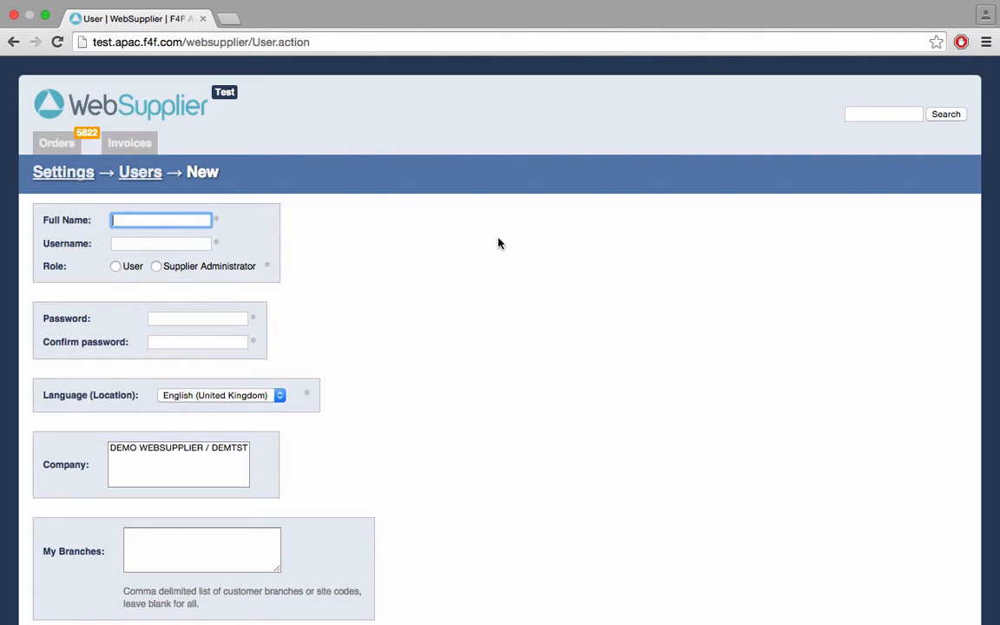
text(John Smith)
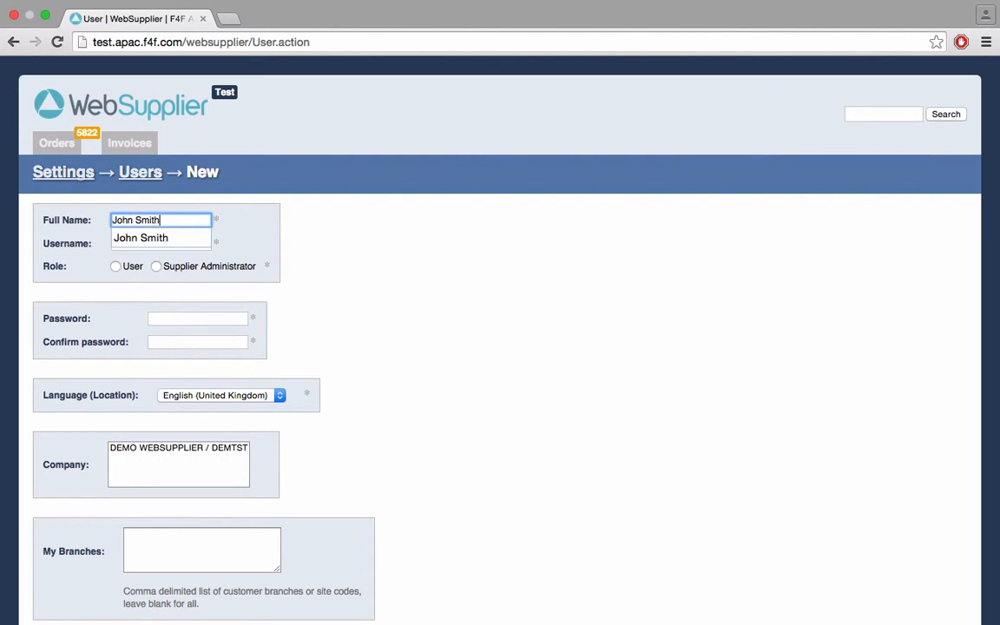
click(769, 257)
click(184, 242)
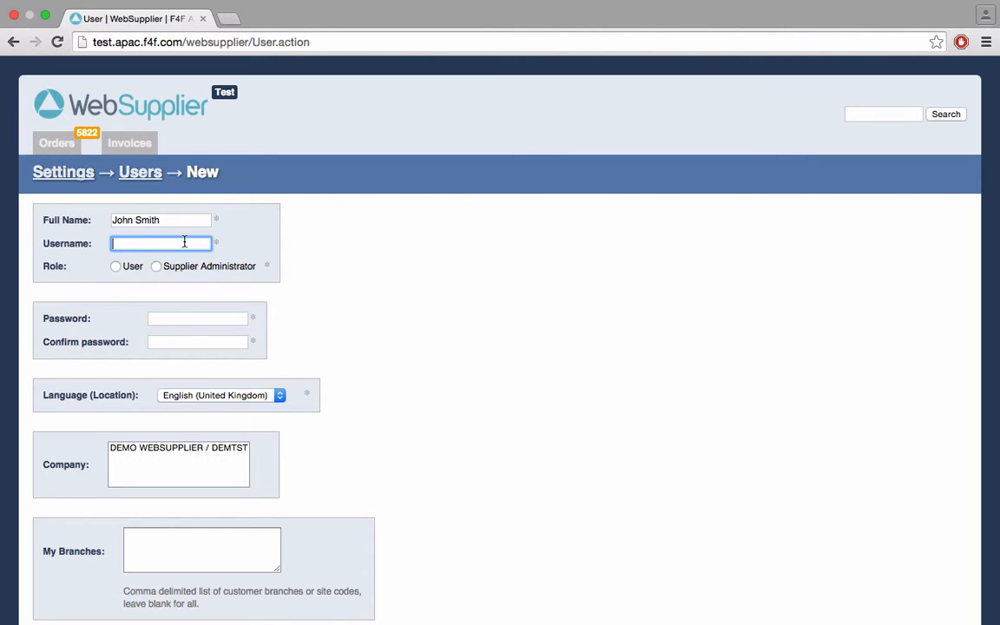
text(jsmith)
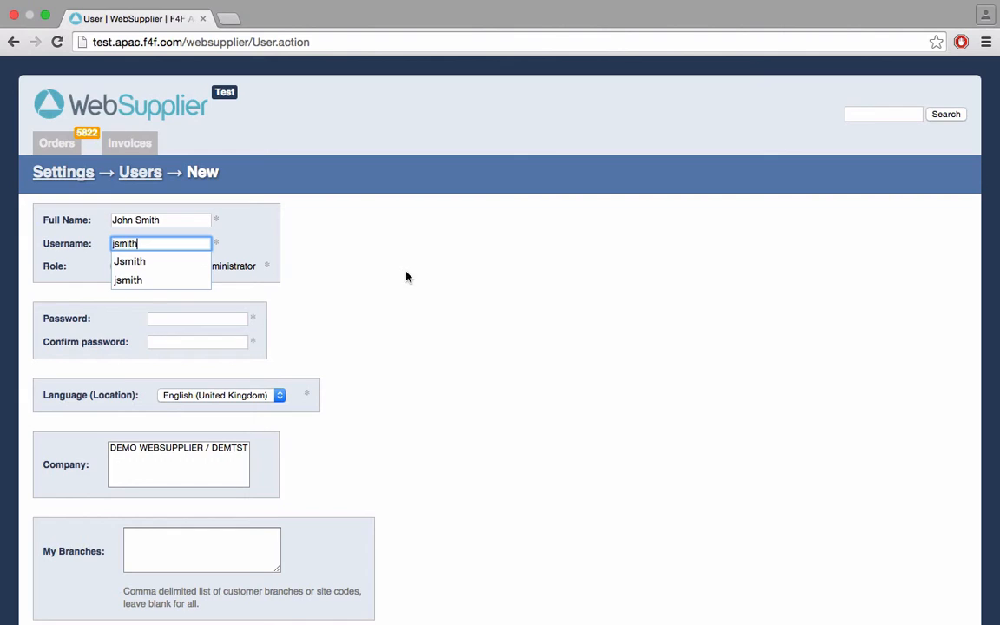
click(165, 279)
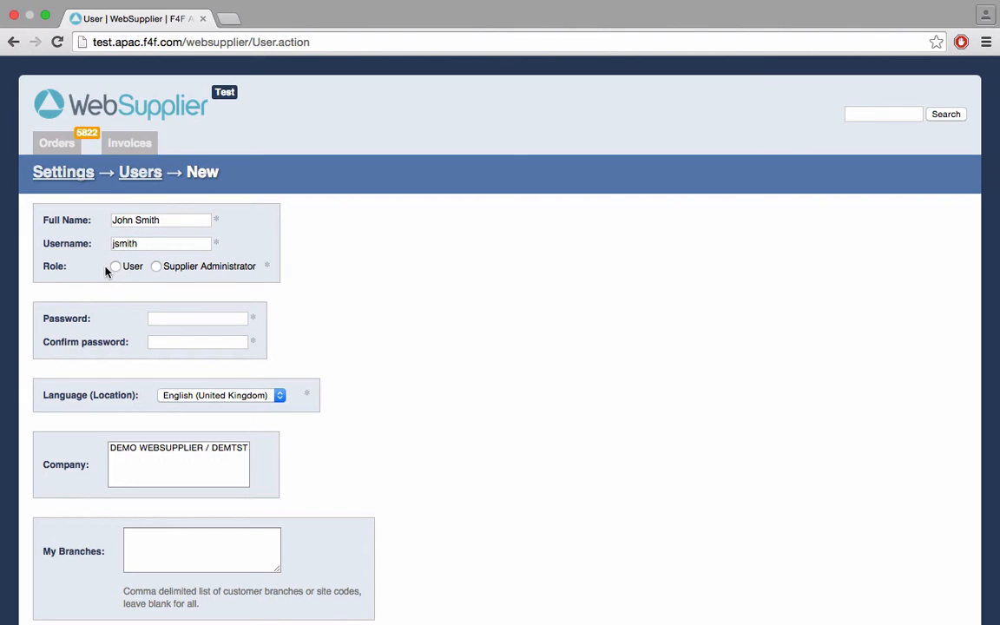
Give the new user the Supplier Administrator role, and enter and confirm the account password
click(156, 267)
click(168, 319)
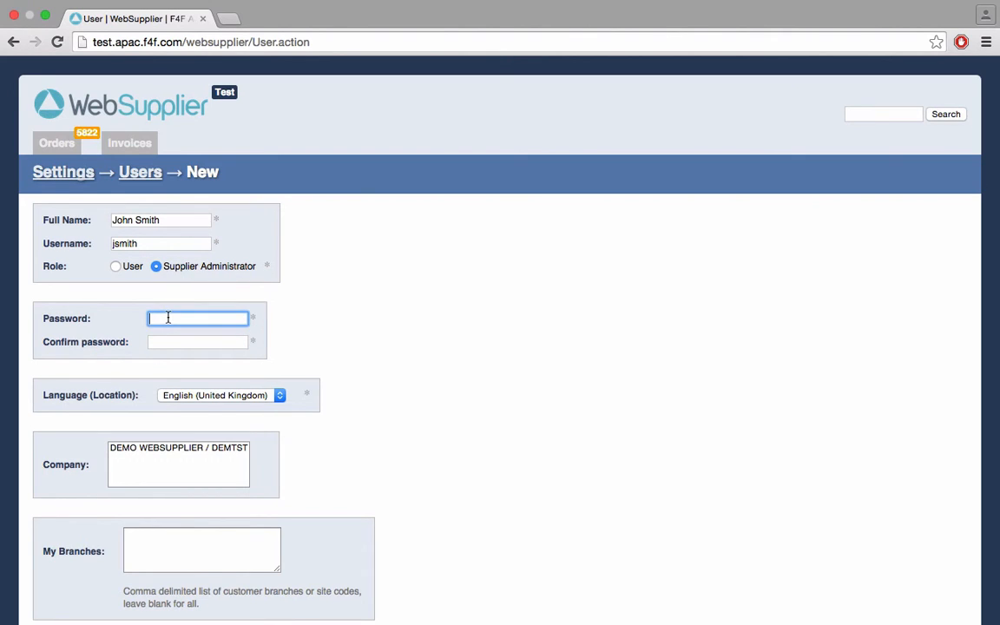
text(••••••)
click(179, 348)
text(••••••)
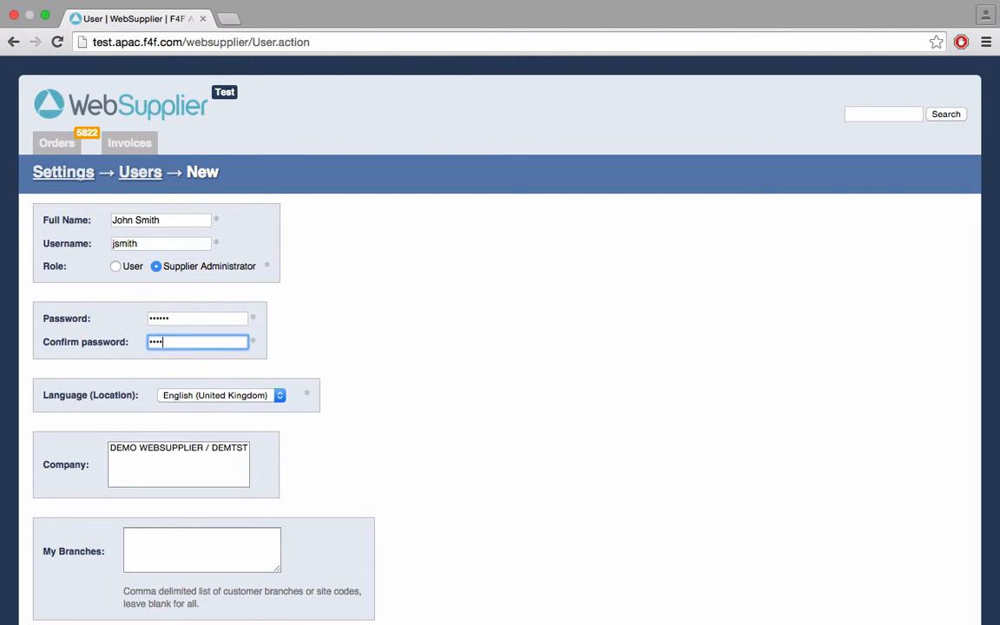
click(414, 415)
Assign the new user to the company DEMO WEBSUPPLIER / DEMTST
scroll(414, 415, down, 3)
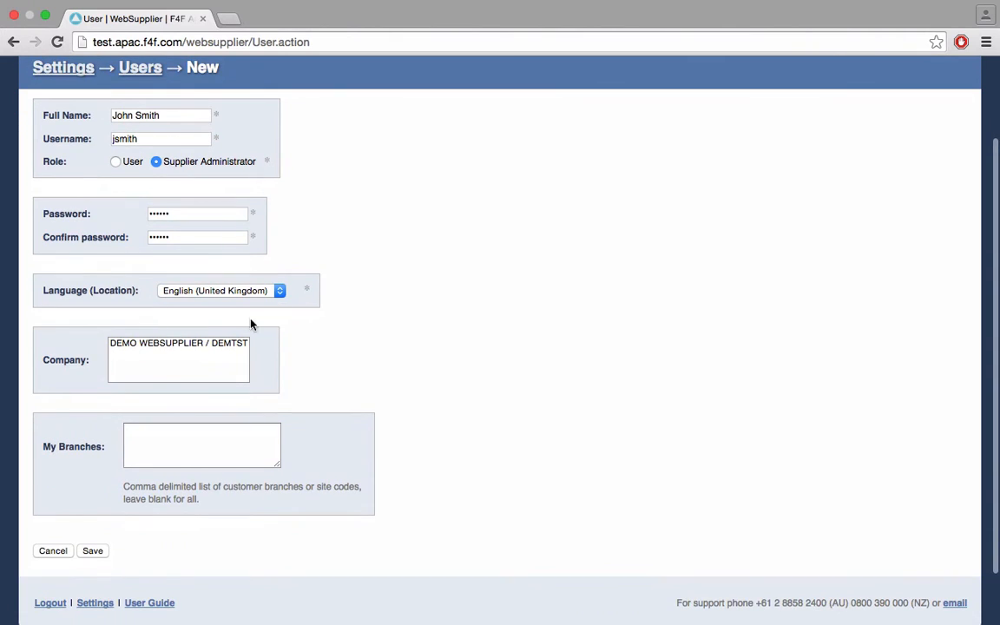
click(214, 347)
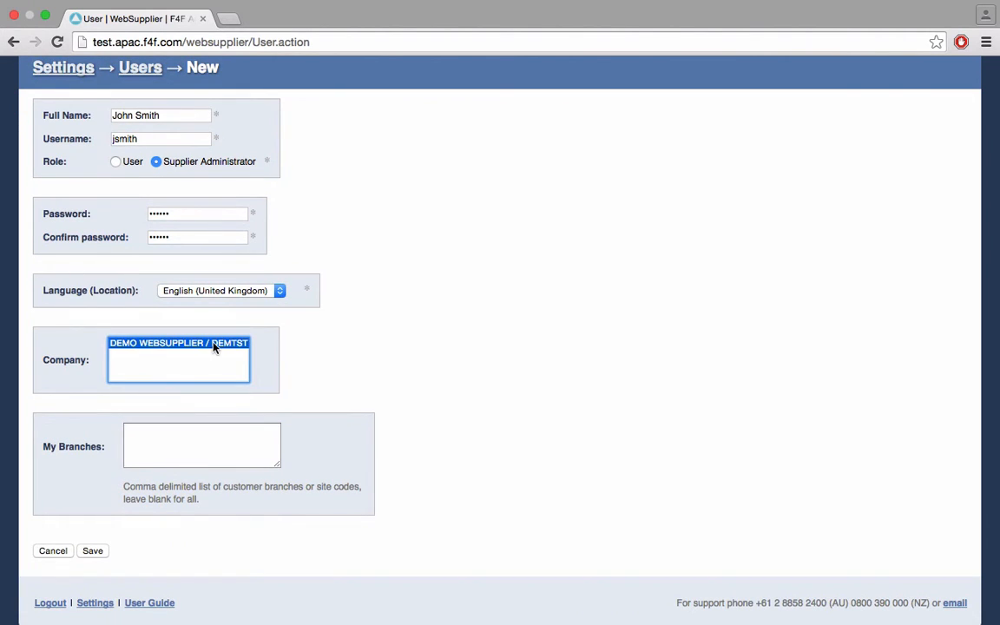
click(440, 364)
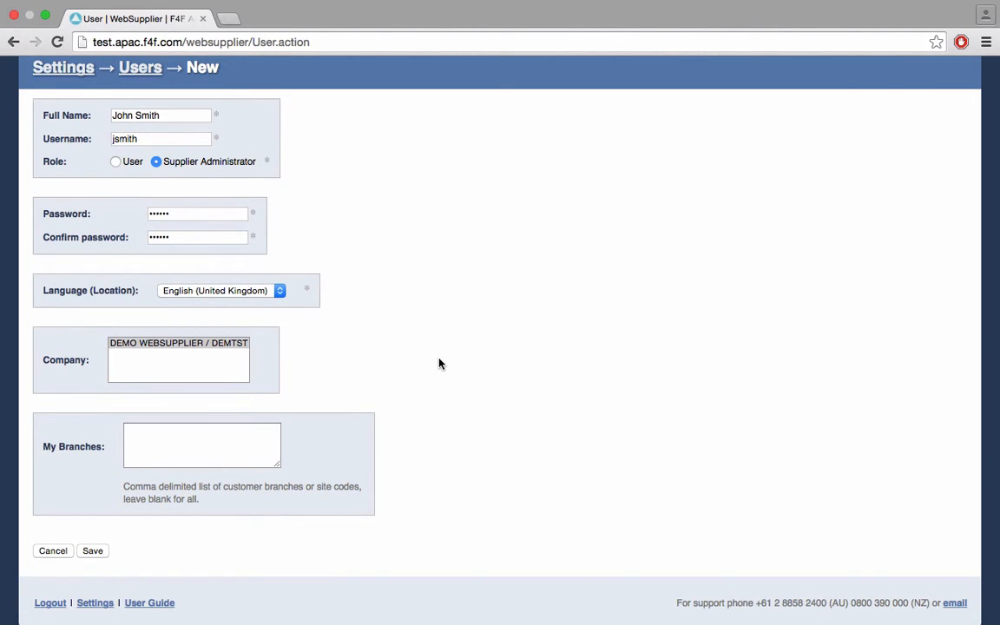
Try limiting the new user to branches 1234, 2345, 3456, and clear the My Branches entry again
click(180, 442)
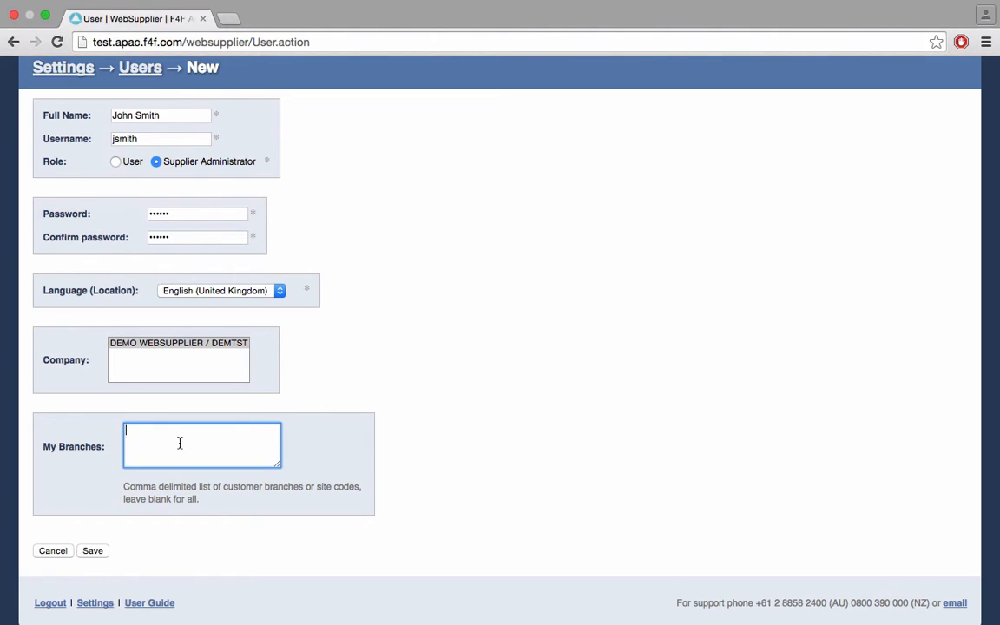
text(1234, 2)
key(BackSpace)
text(2345, 3456)
drag(231, 432, 64, 434)
key(BackSpace)
Save the new user's details
click(90, 551)
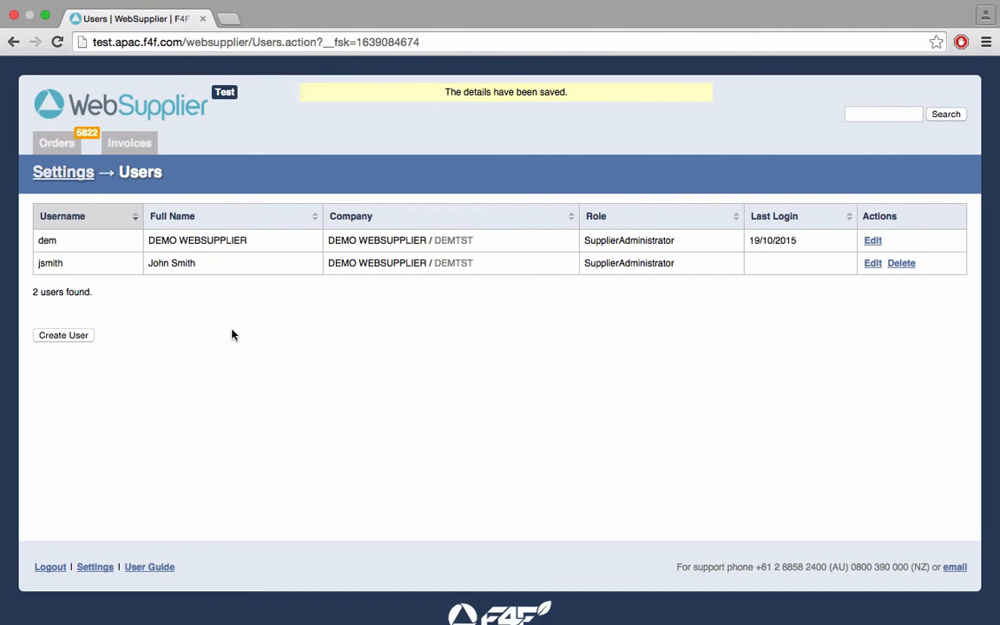